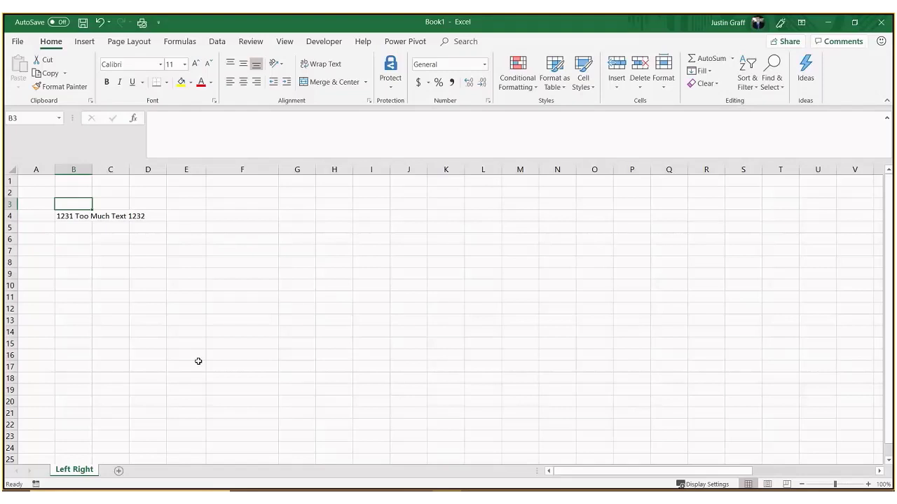
pyautogui.press('Down')
pyautogui.press('Up')
pyautogui.press('Down')
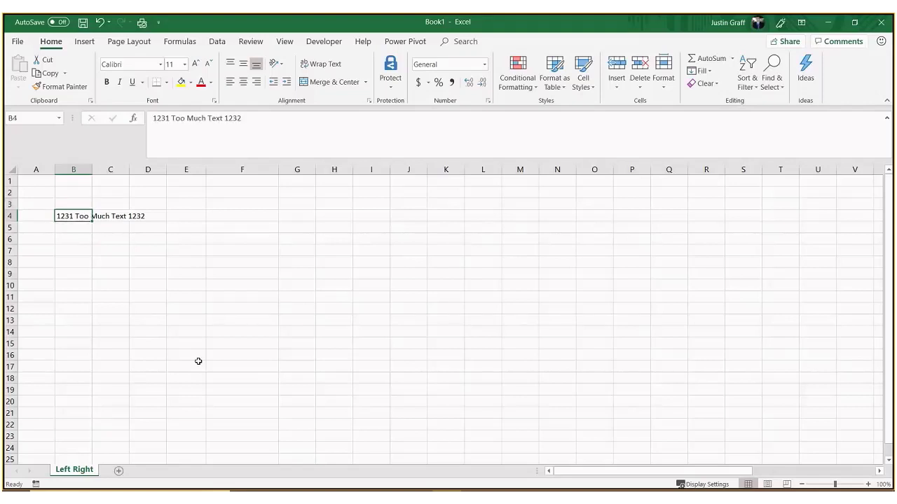
pyautogui.press('Up')
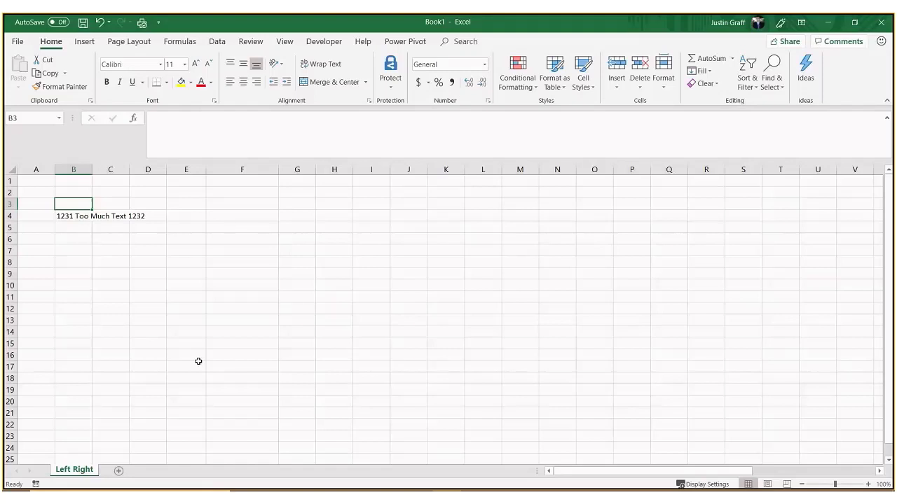
pyautogui.press('Down')
pyautogui.press('Up')
# Enter the formula =LEN(B4) in cell B3 to count the characters of the text in B4.
pyautogui.write('=len')
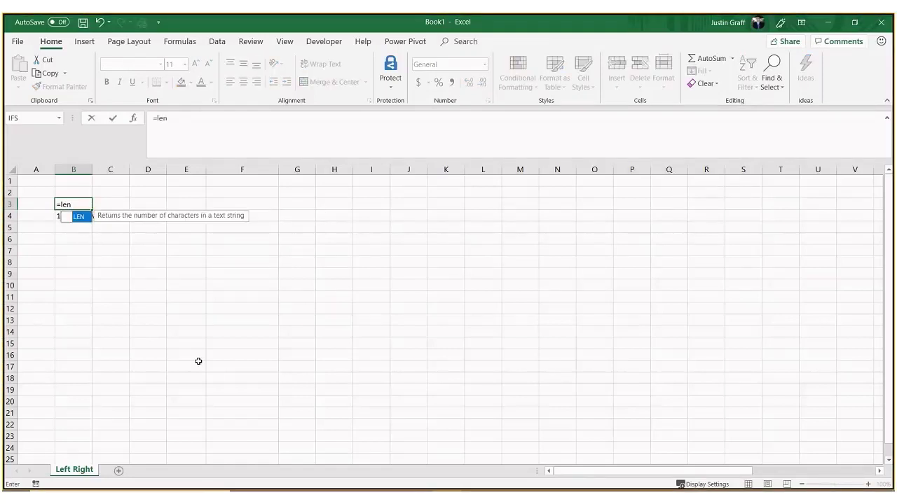
pyautogui.write('(')
pyautogui.press('Down')
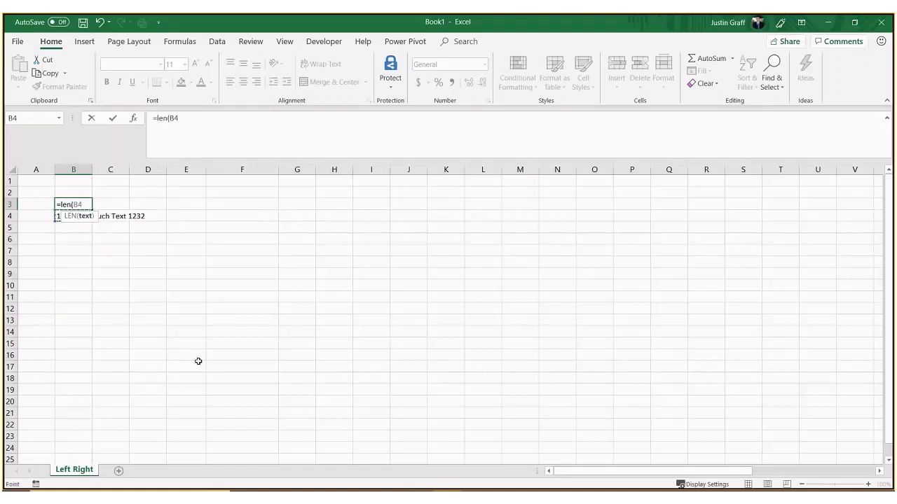
pyautogui.press('Return')
pyautogui.press('Up')
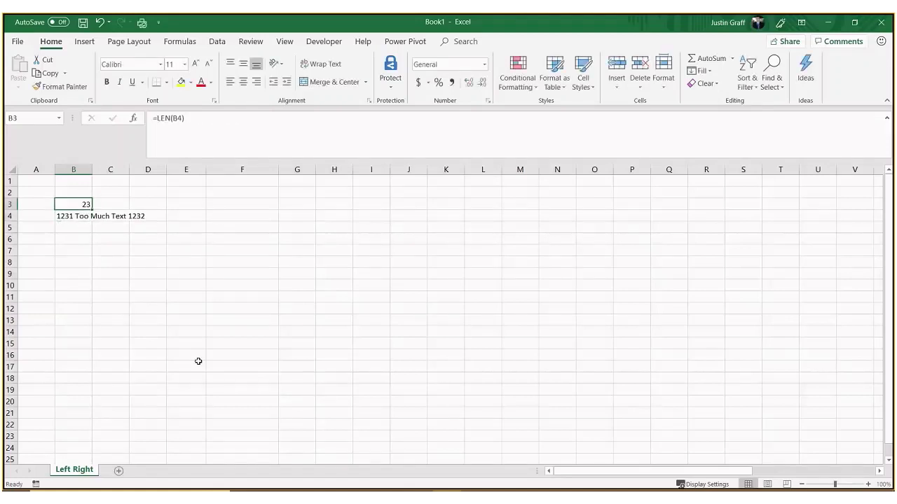
pyautogui.press('Down')
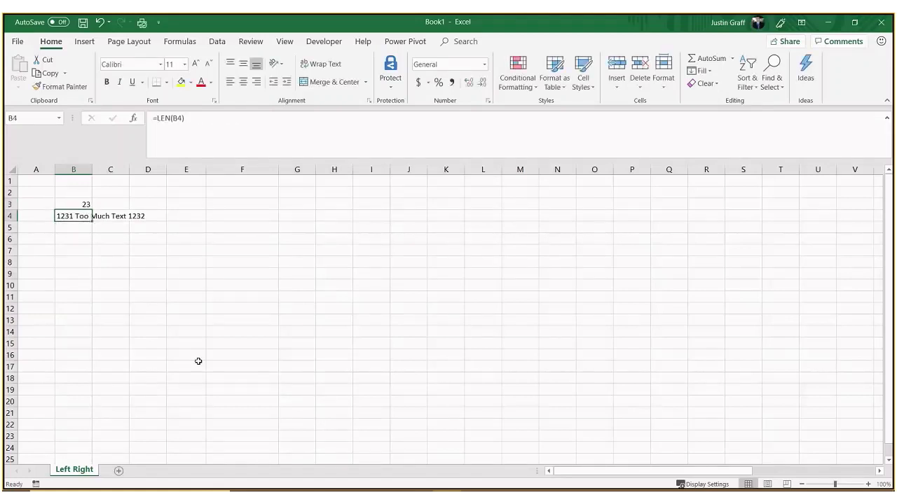
pyautogui.press('Up')
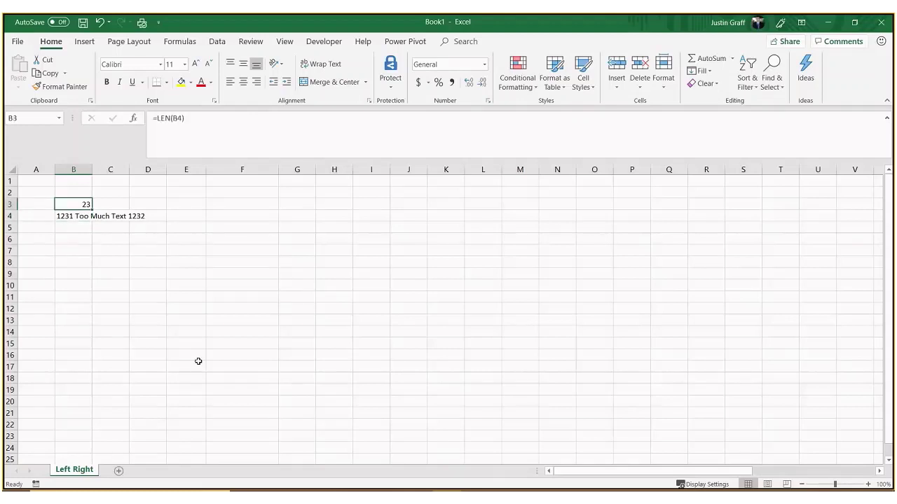
# Enter the label "left:" in cell E4.
pyautogui.press('Down')
pyautogui.press('Right')
pyautogui.press('Right')
pyautogui.press('Right')
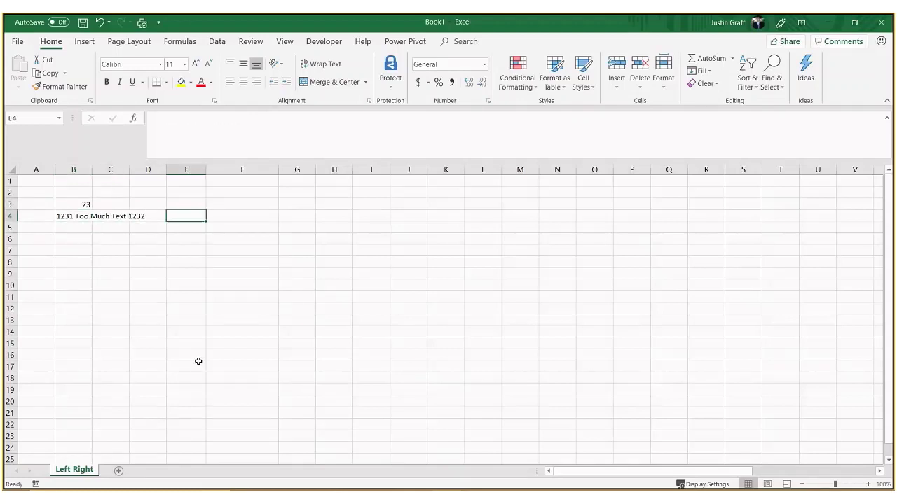
pyautogui.write('left:')
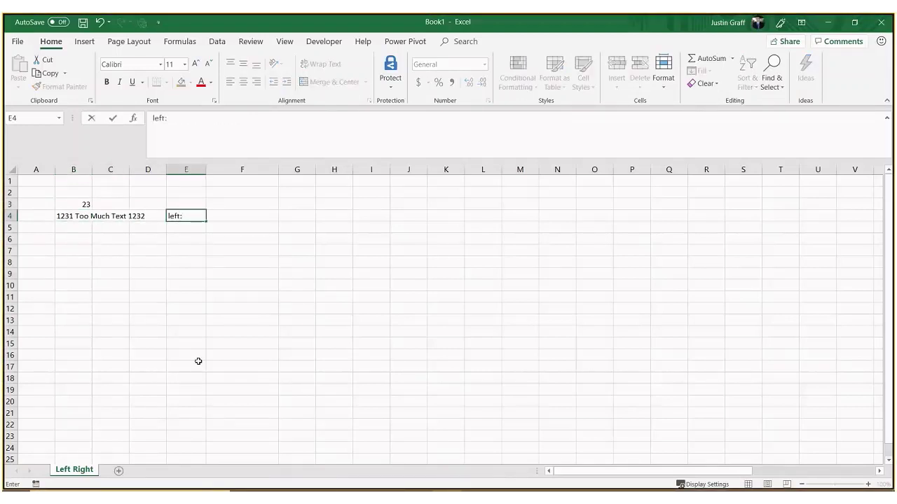
pyautogui.press('Tab')
# Enter the formula =LEFT(B4,18) in cell F4 to extract the first 18 characters of B4.
pyautogui.write('=lef')
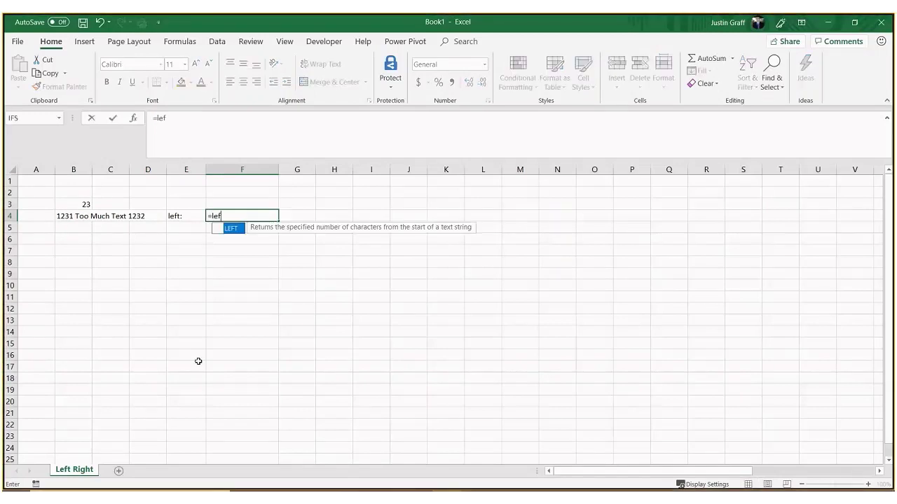
pyautogui.write('t(')
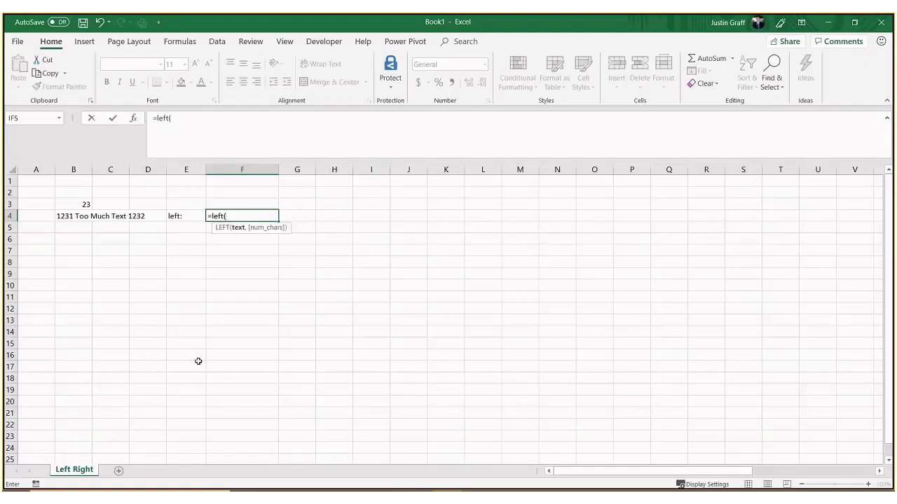
pyautogui.click(75, 216)
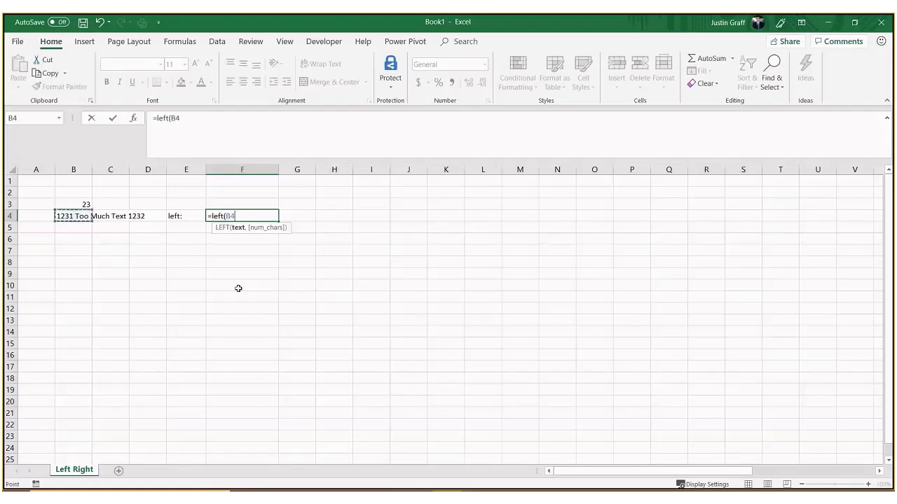
pyautogui.write(',')
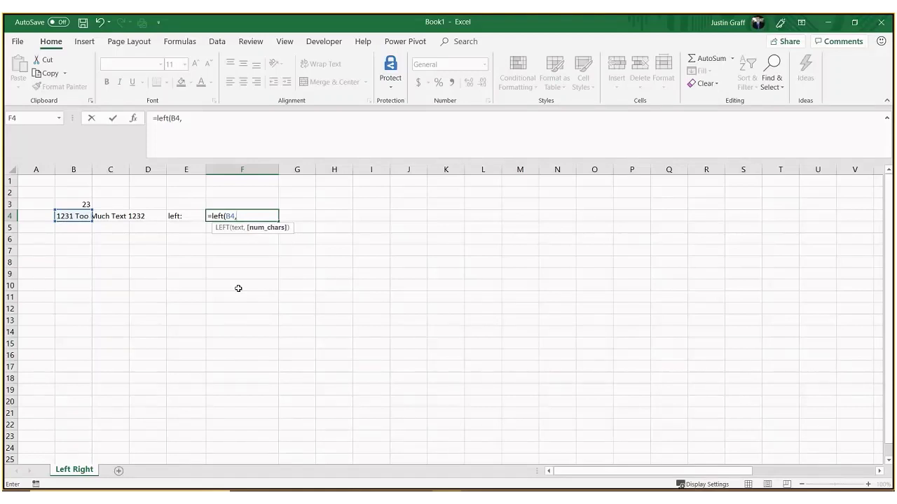
pyautogui.write('18')
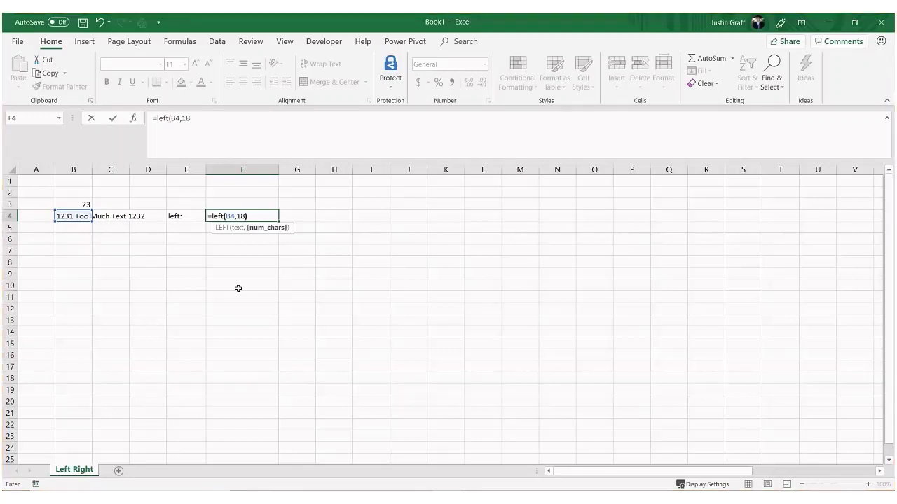
pyautogui.press('Return')
pyautogui.press('Up')
pyautogui.press('Right')
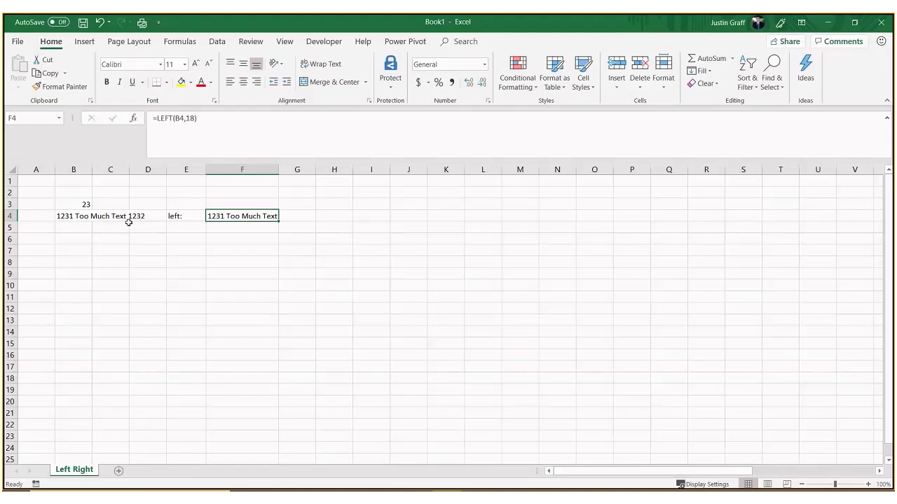
# Change the character count in F4's LEFT formula to 19.
pyautogui.click(196, 118)
pyautogui.press('BackSpace')
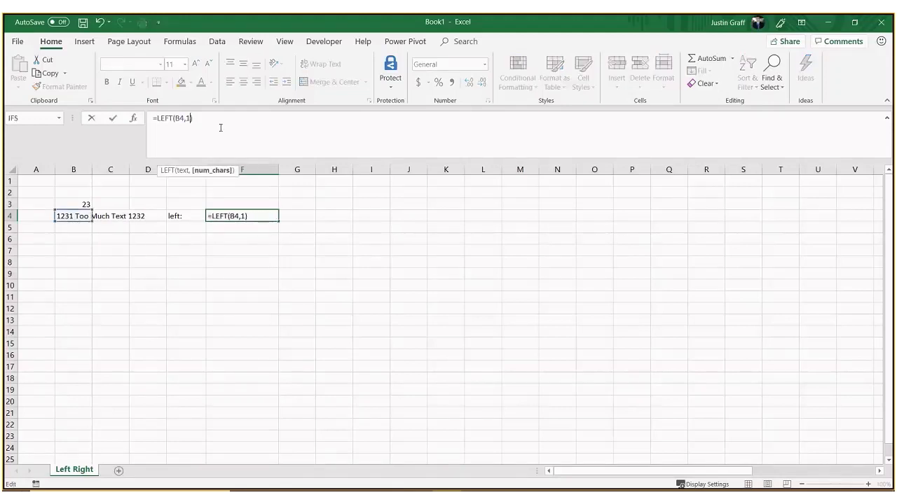
pyautogui.write('9')
pyautogui.press('Return')
pyautogui.press('Up')
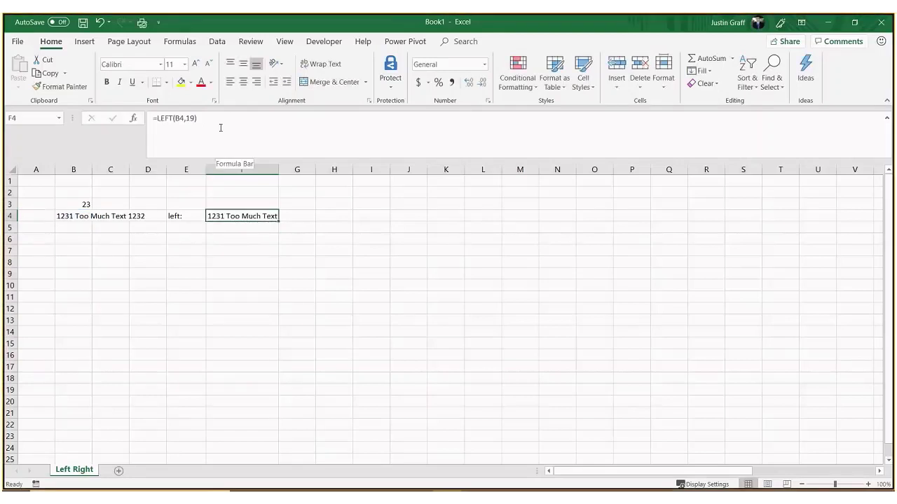
pyautogui.click(324, 268)
pyautogui.click(270, 216)
pyautogui.click(246, 261)
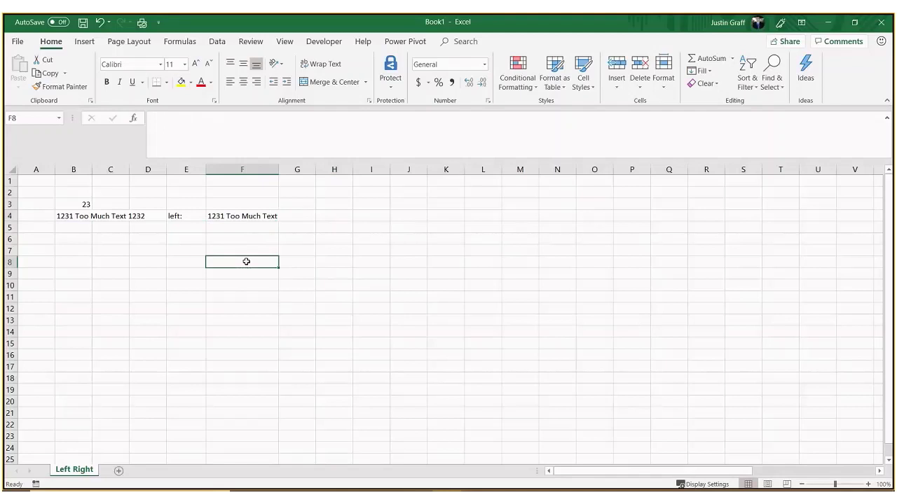
# Set the character count in F4's LEFT formula back to 18.
pyautogui.press('Up')
pyautogui.press('Up')
pyautogui.press('Up')
pyautogui.press('Up')
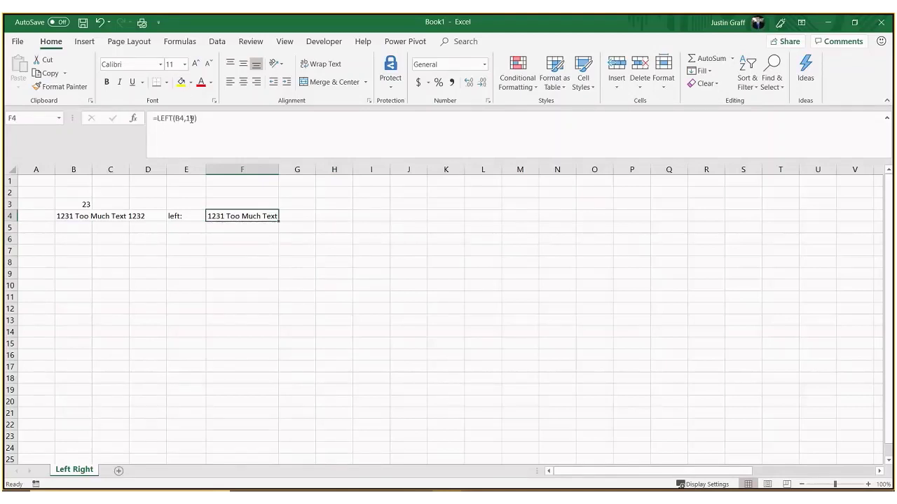
pyautogui.click(216, 136)
pyautogui.press('BackSpace')
pyautogui.press('BackSpace')
pyautogui.write('18')
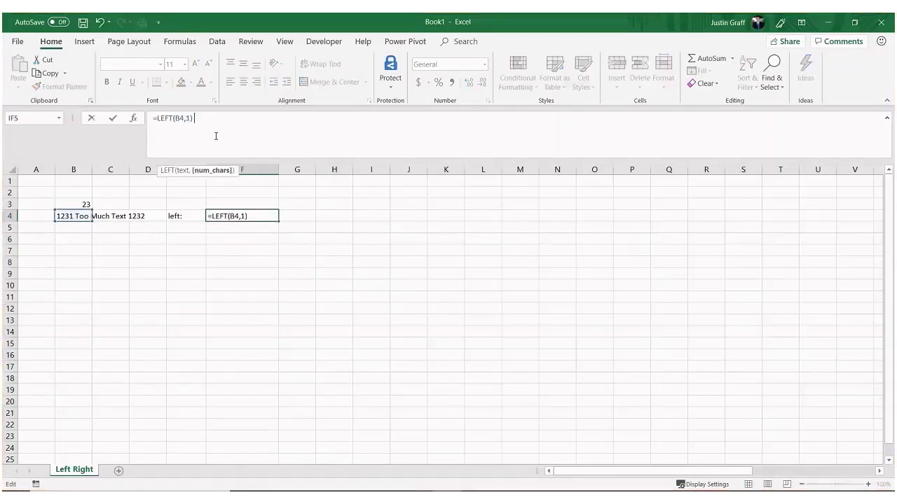
pyautogui.press('Return')
# Enter the label "right:" in cell E5, directly below the "left:" label.
pyautogui.press('Left')
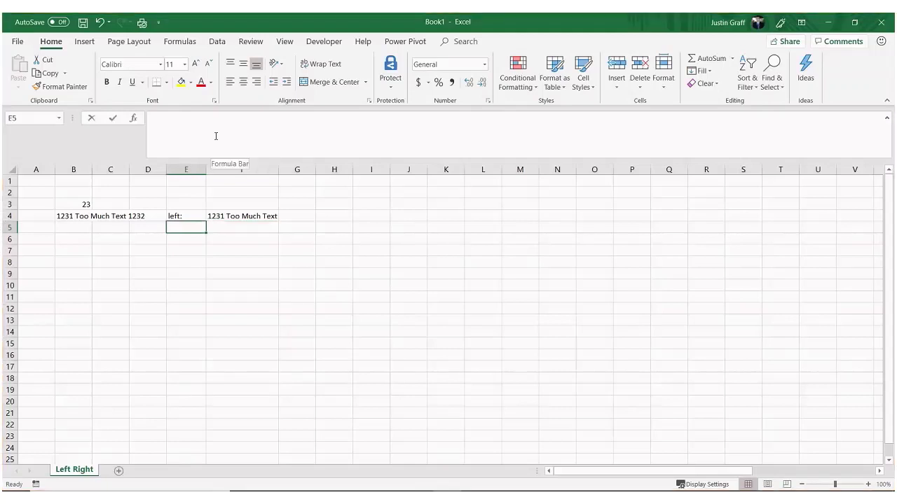
pyautogui.write('right:')
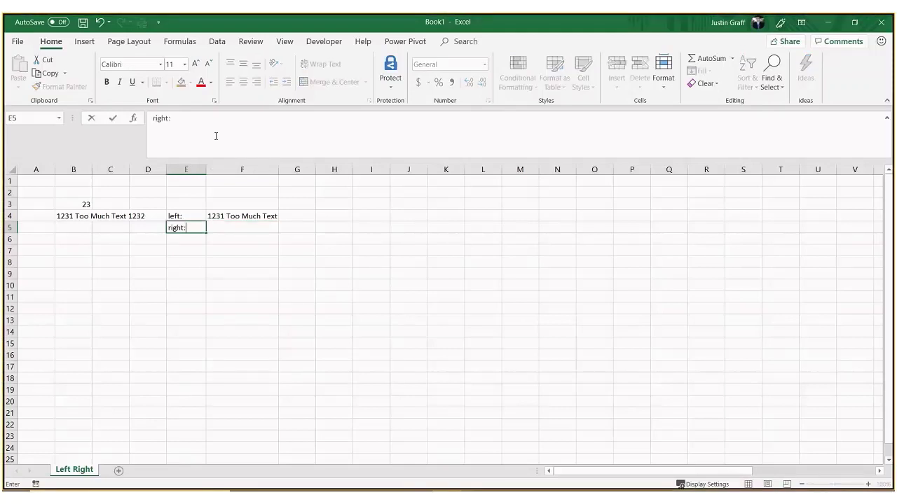
pyautogui.press('Right')
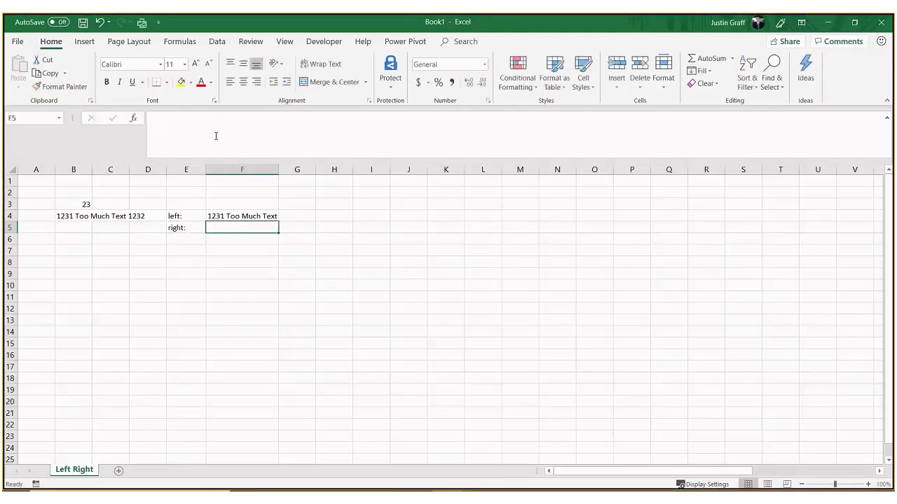
# Enter the formula =RIGHT(B4,18) in cell F5 to extract the last 18 characters of B4.
pyautogui.write('=right')
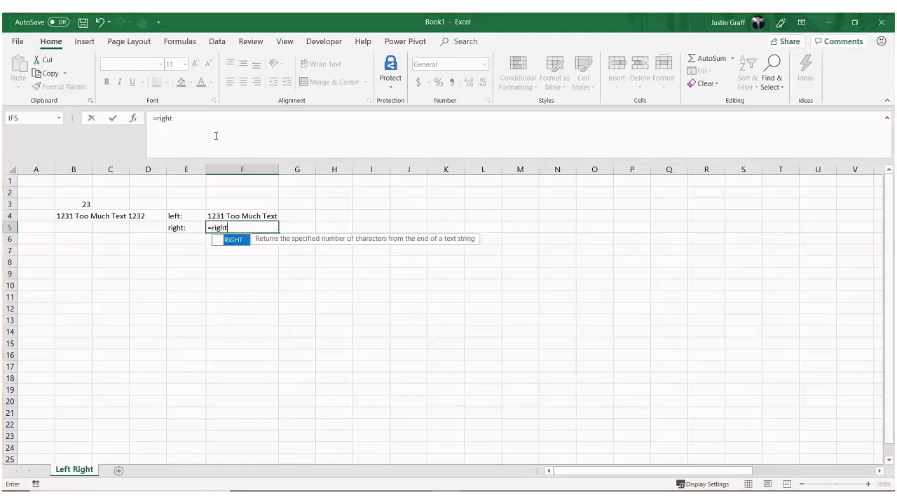
pyautogui.write('(')
pyautogui.click(68, 217)
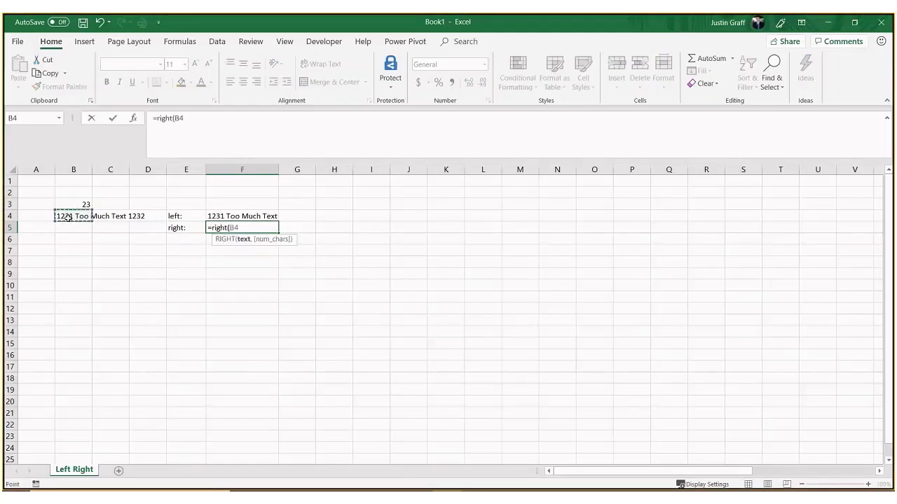
pyautogui.write(',')
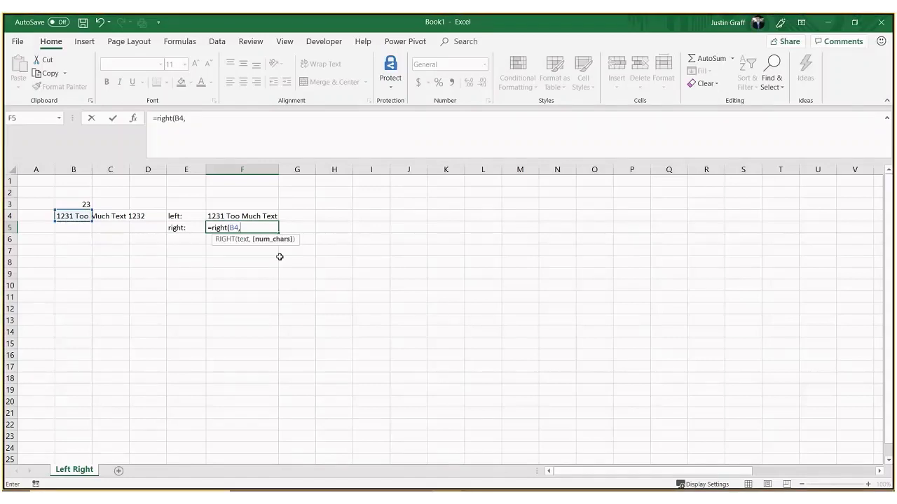
pyautogui.write('18')
pyautogui.press('Return')
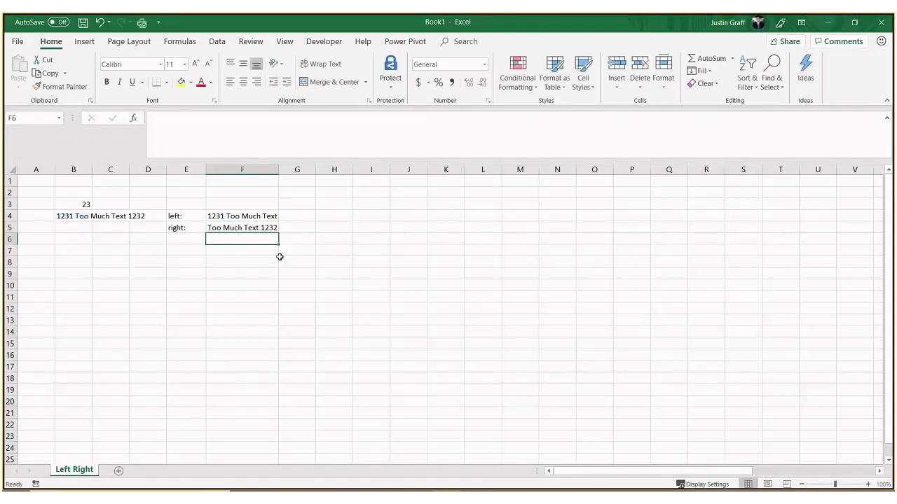
pyautogui.press('Up')
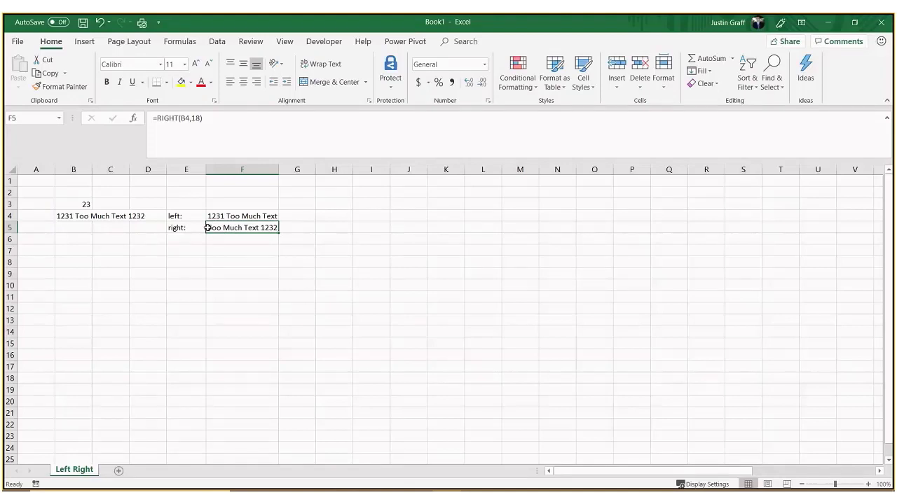
# Replace the fixed character count in F4's LEFT formula with LEN(B4)-5.
pyautogui.click(187, 245)
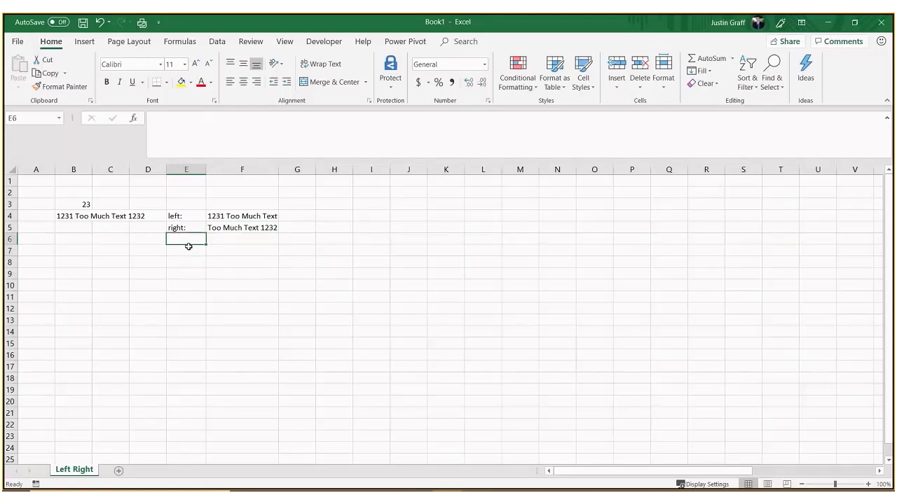
pyautogui.press('Up')
pyautogui.press('Up')
pyautogui.press('Right')
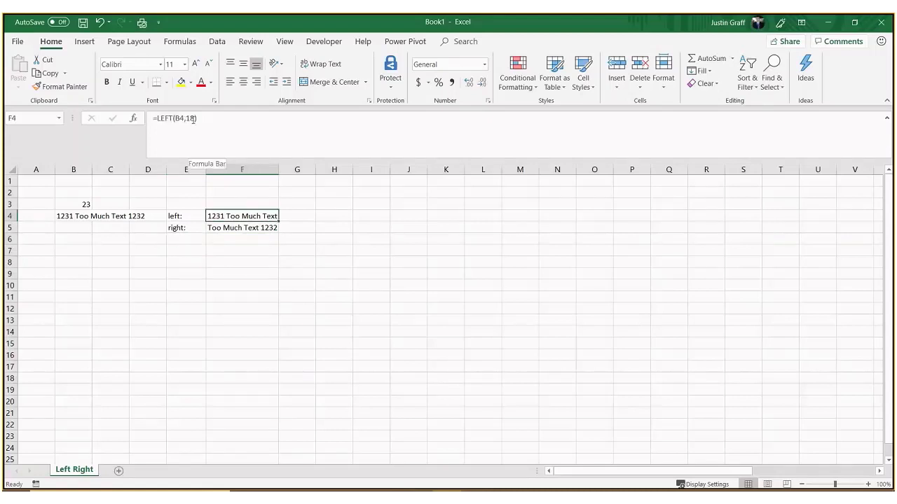
pyautogui.click(193, 120)
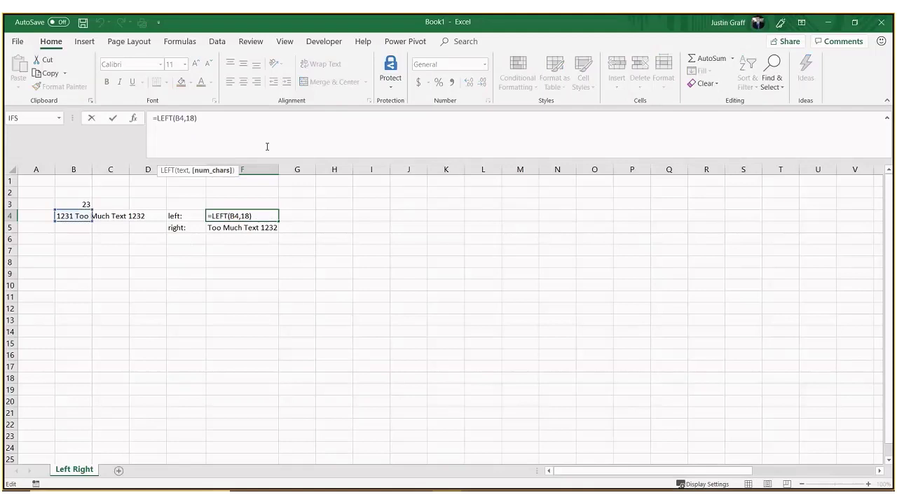
pyautogui.press('BackSpace')
pyautogui.press('BackSpace')
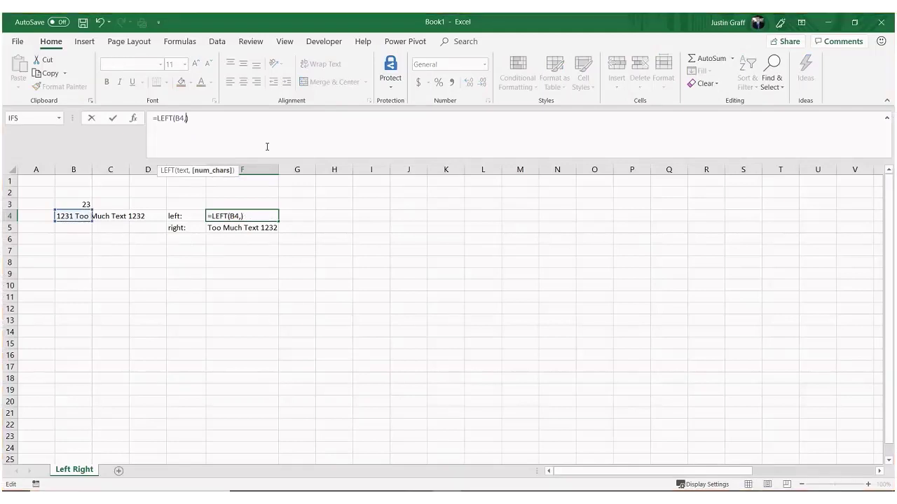
pyautogui.write('len(')
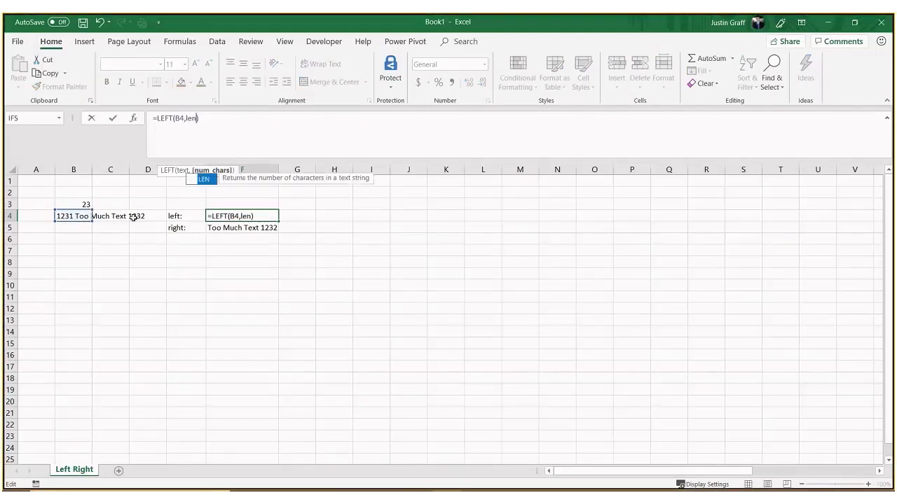
pyautogui.click(74, 216)
pyautogui.write(')')
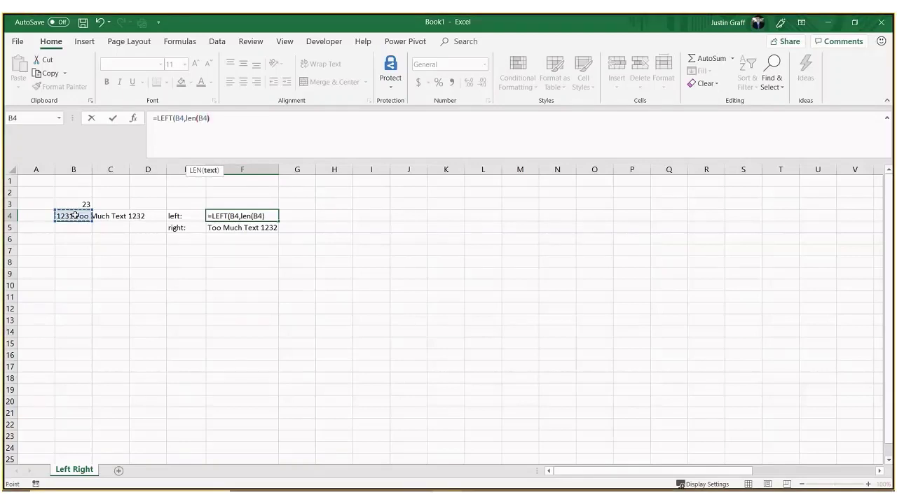
pyautogui.write('-5')
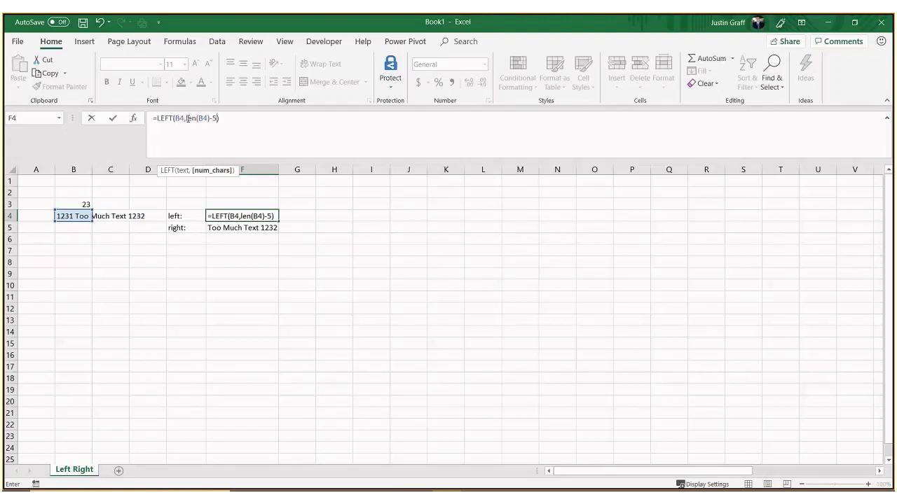
pyautogui.moveTo(187, 119); pyautogui.dragTo(210, 122)
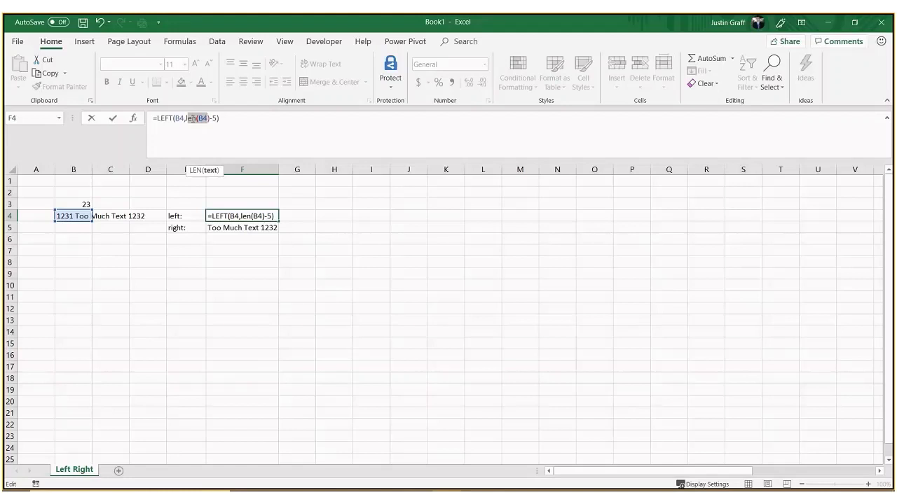
pyautogui.click(213, 121)
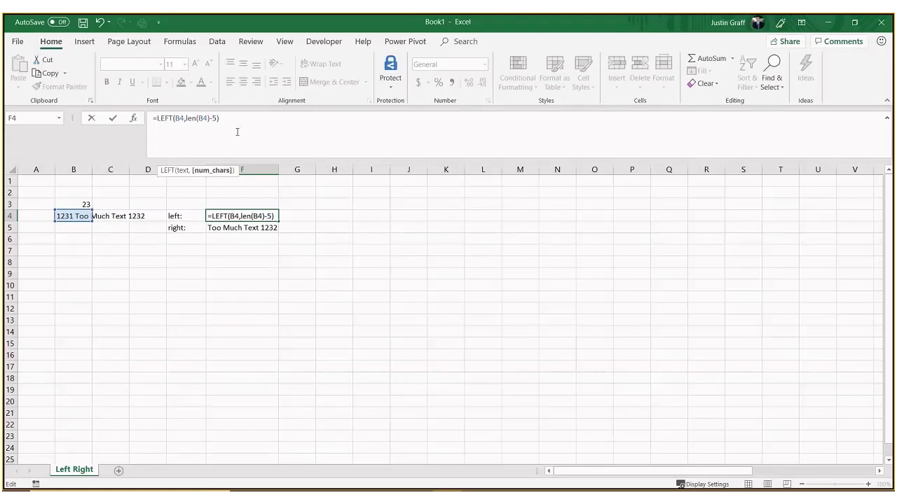
pyautogui.press('Return')
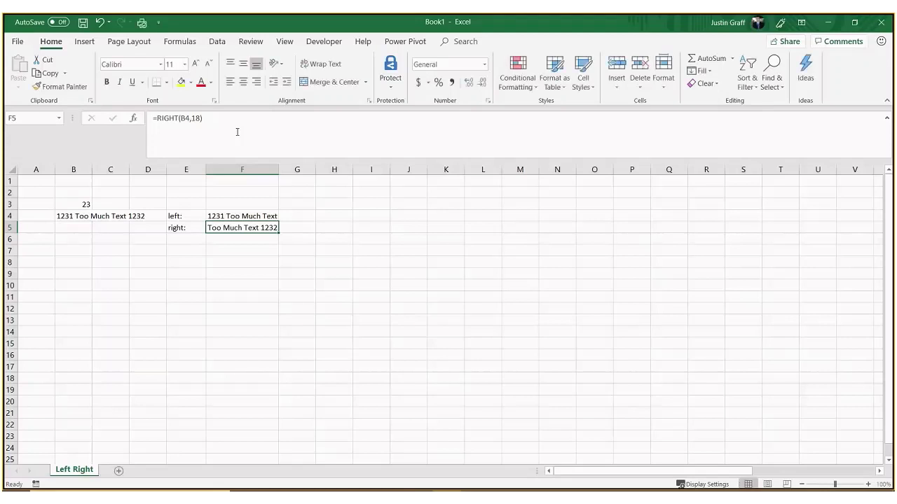
pyautogui.press('Up')
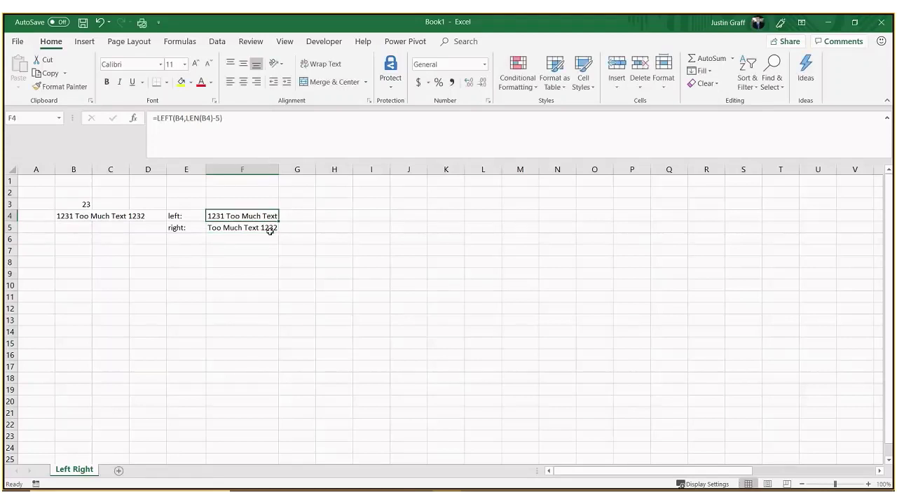
# Enter the label "combined:" in cell E6, directly below the "right:" label.
pyautogui.click(270, 230)
pyautogui.click(183, 242)
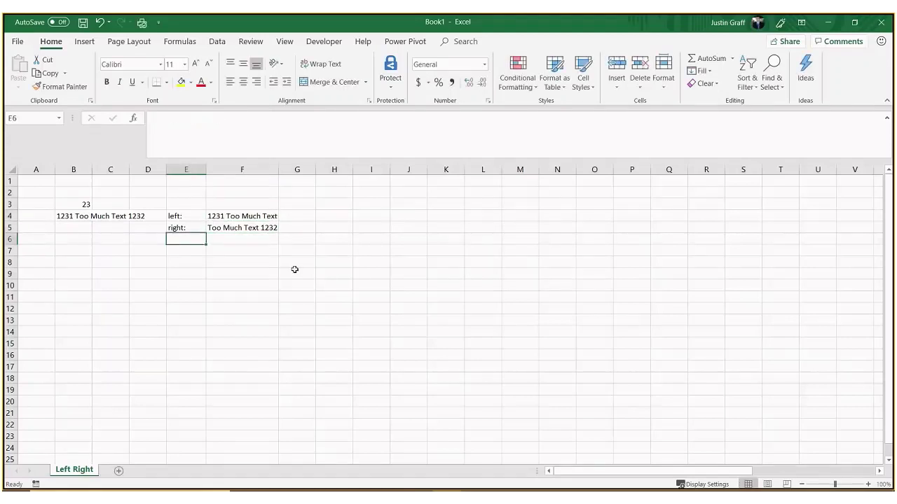
pyautogui.write('combined')
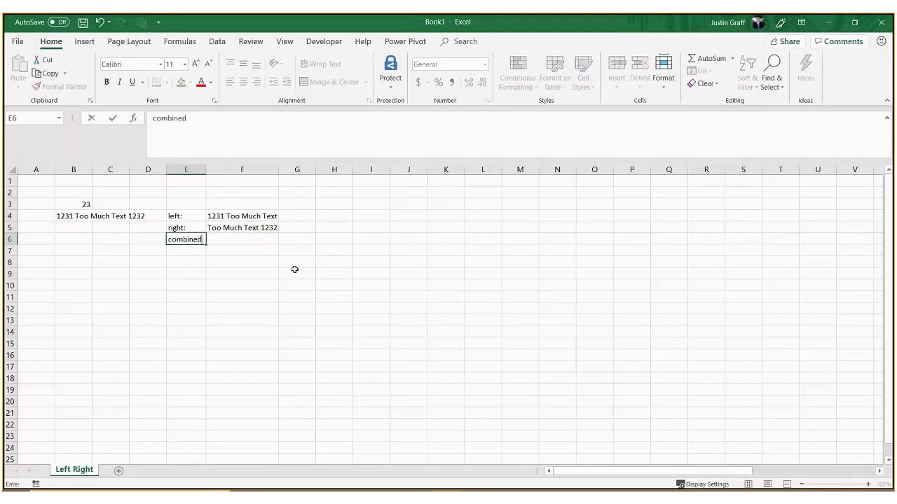
pyautogui.write(':')
pyautogui.press('Tab')
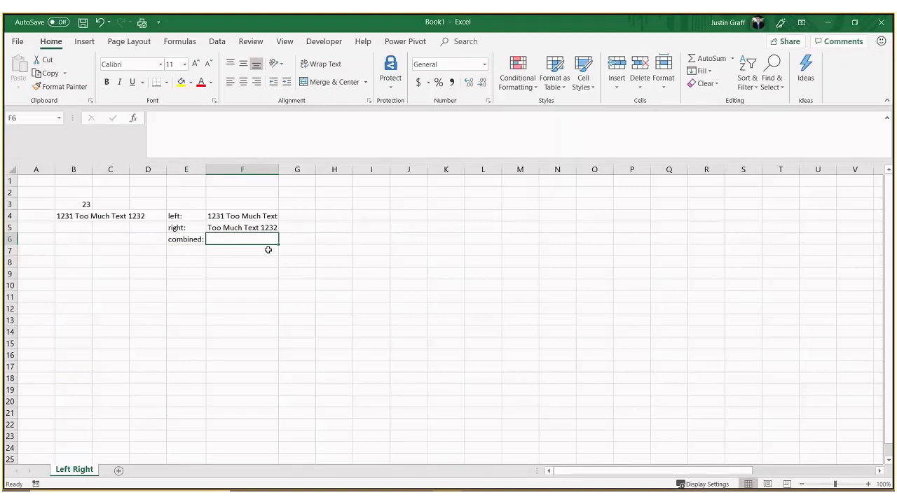
# Copy the expression RIGHT(B4,18), without its equals sign, from the formula in F5.
pyautogui.click(263, 228)
pyautogui.moveTo(217, 124); pyautogui.dragTo(157, 126)
pyautogui.hotkey('ctrl', 'c')
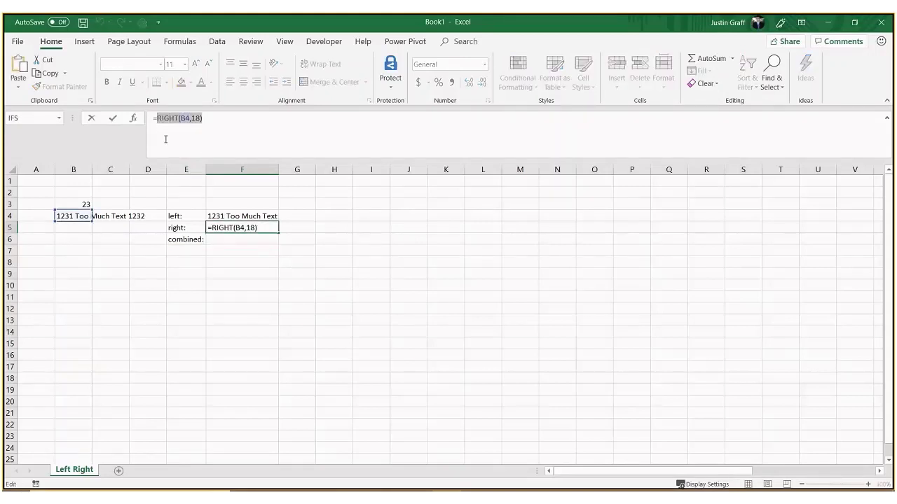
pyautogui.press('Return')
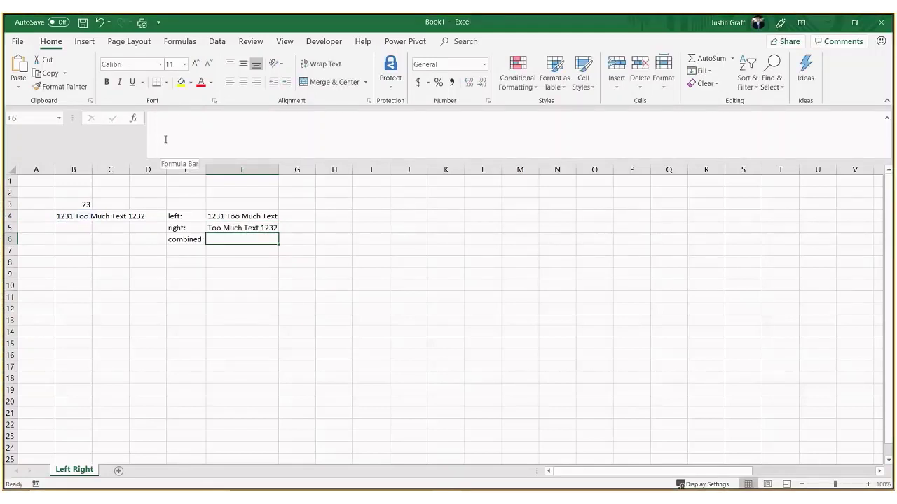
# Enter =LEFT(RIGHT(B4,18),18) in cell F6, using the copied RIGHT expression as the text argument of LEFT.
pyautogui.write('=left')
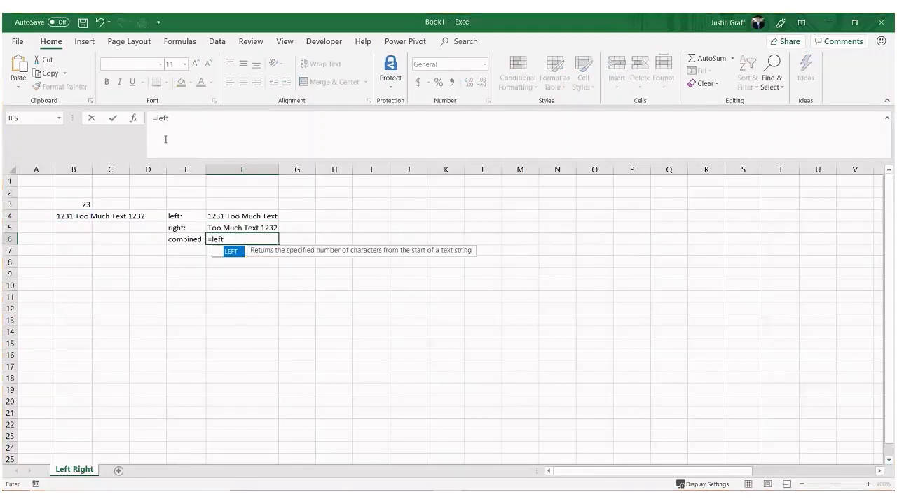
pyautogui.write('(')
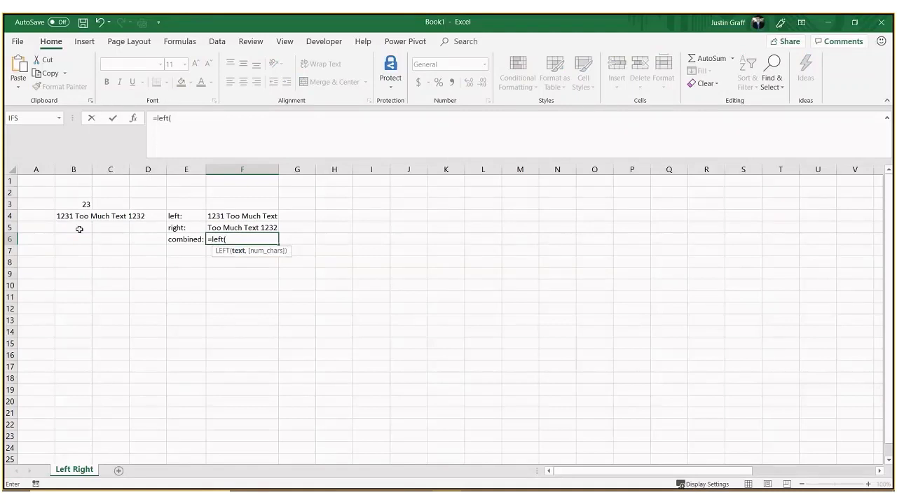
pyautogui.hotkey('ctrl', 'v')
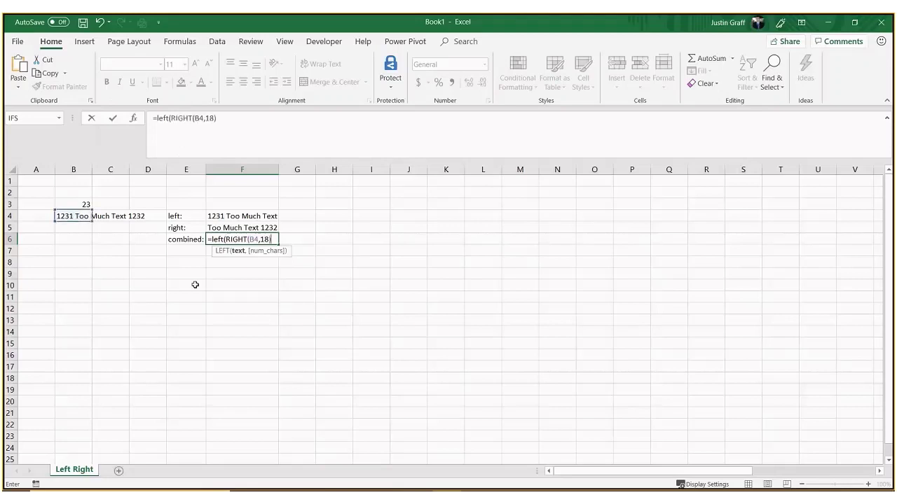
pyautogui.moveTo(226, 239); pyautogui.dragTo(268, 239)
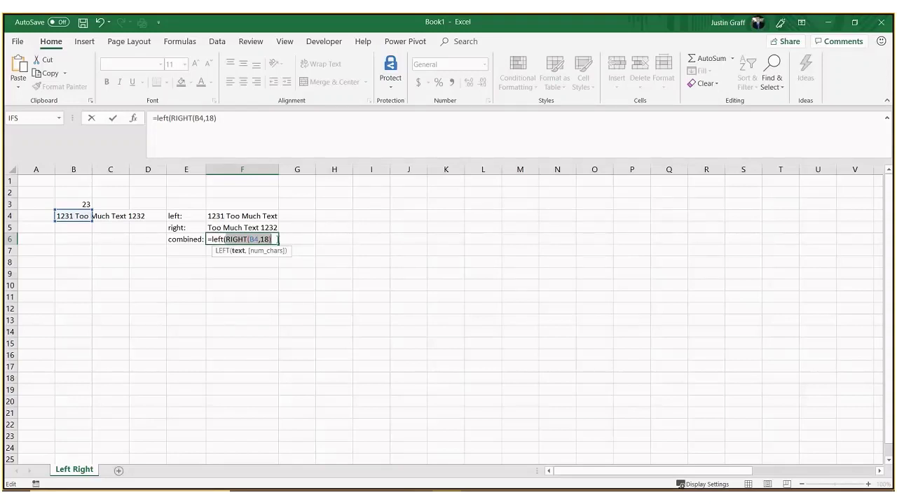
pyautogui.click(276, 240)
pyautogui.write(',')
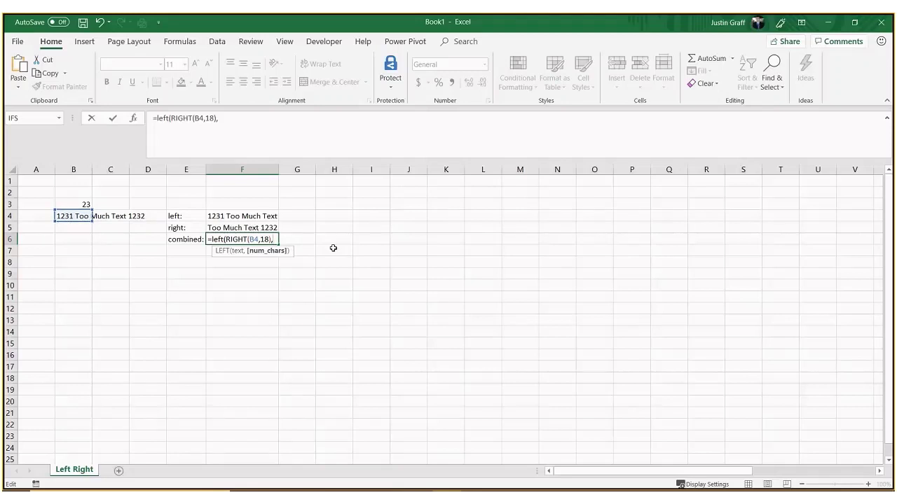
pyautogui.write('18)')
pyautogui.press('Return')
pyautogui.press('Up')
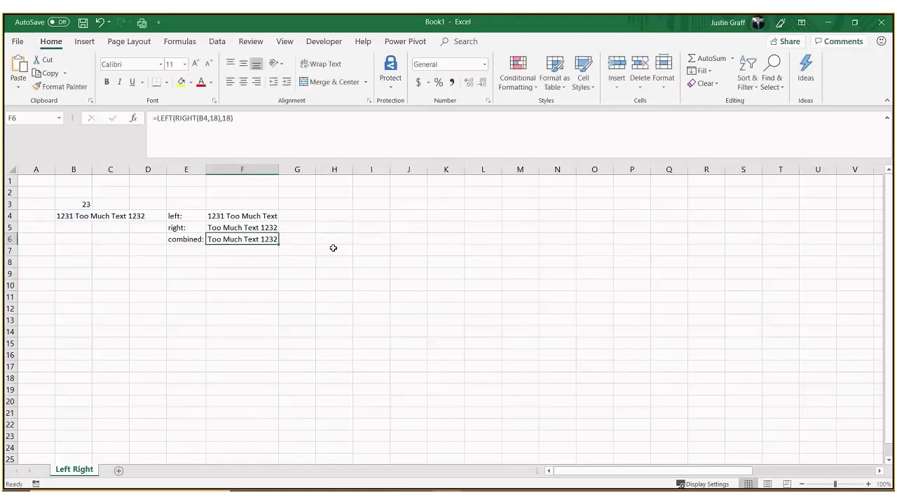
# Set the outer LEFT character count in F6's combined formula to 13.
pyautogui.click(252, 228)
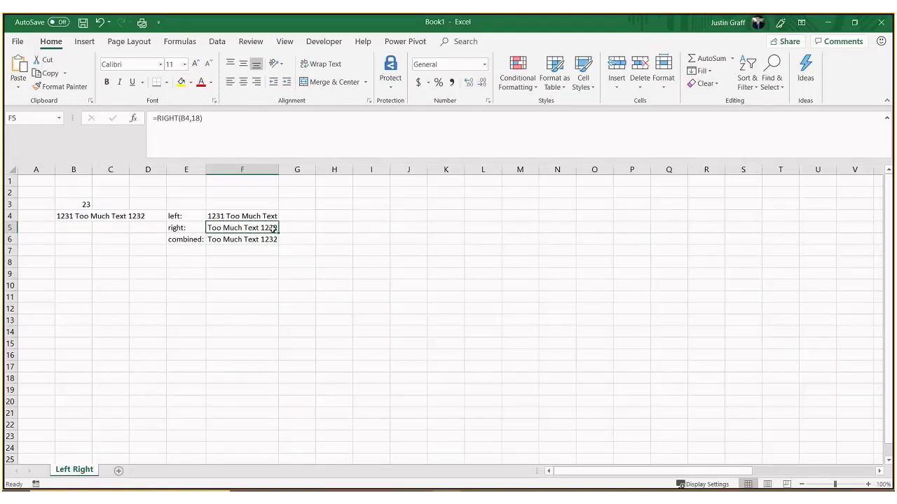
pyautogui.click(250, 238)
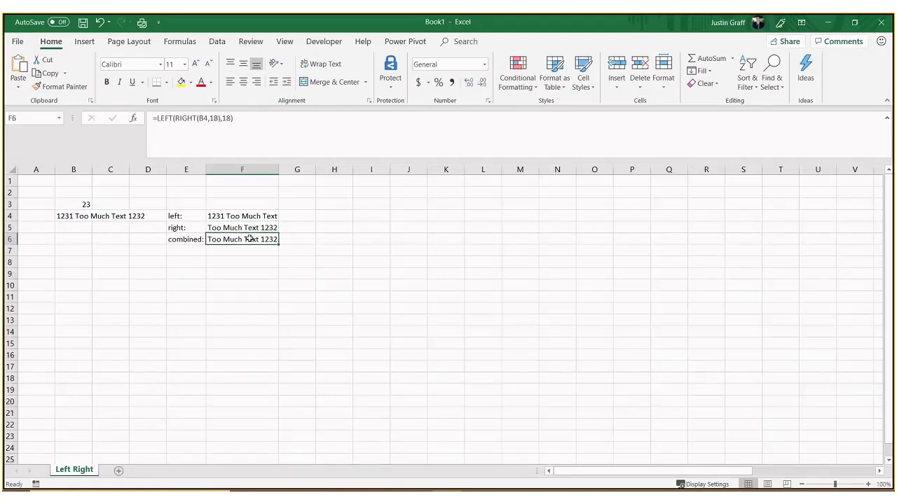
pyautogui.click(232, 119)
pyautogui.press('BackSpace')
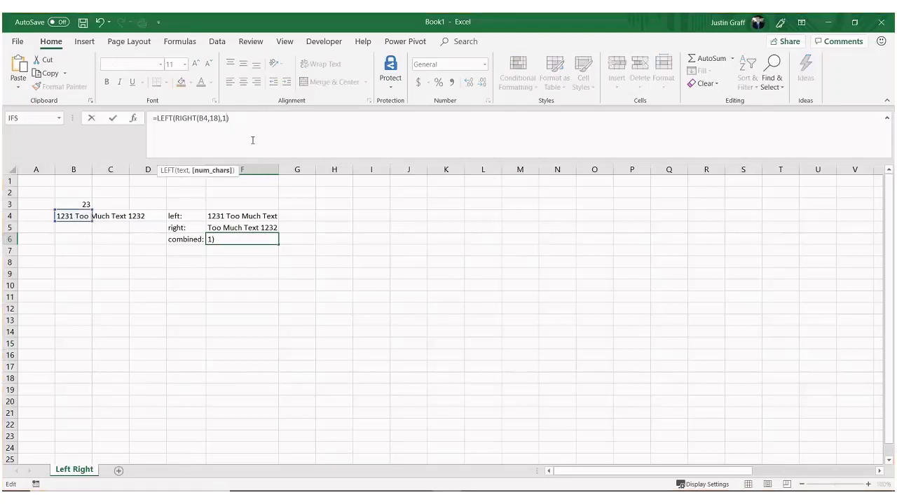
pyautogui.write('3')
pyautogui.press('Return')
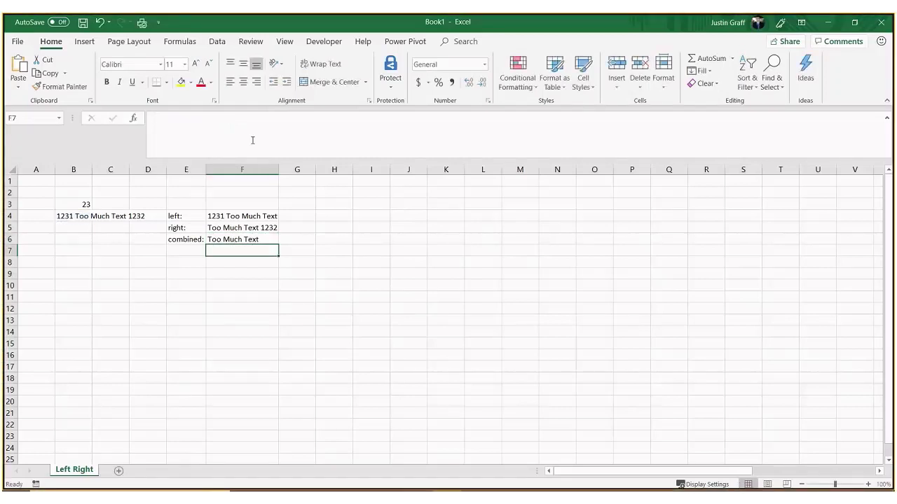
pyautogui.press('Up')
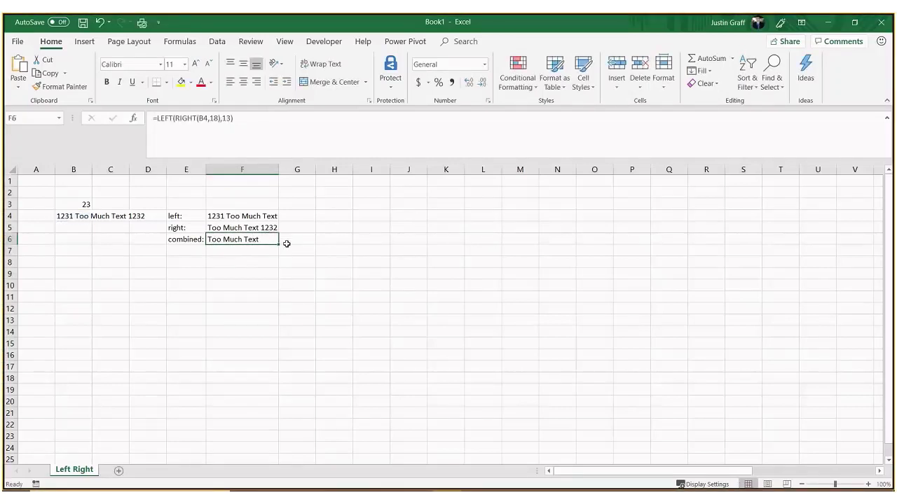
# Examine the outer character count and the nested RIGHT expression in F6's combined formula.
pyautogui.click(233, 119)
pyautogui.doubleClick(227, 119)
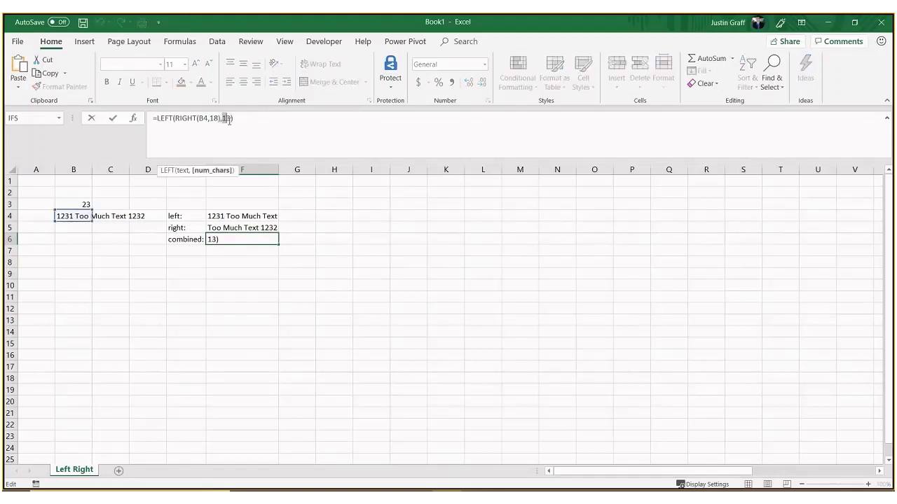
pyautogui.click(231, 119)
pyautogui.moveTo(218, 120); pyautogui.dragTo(176, 119)
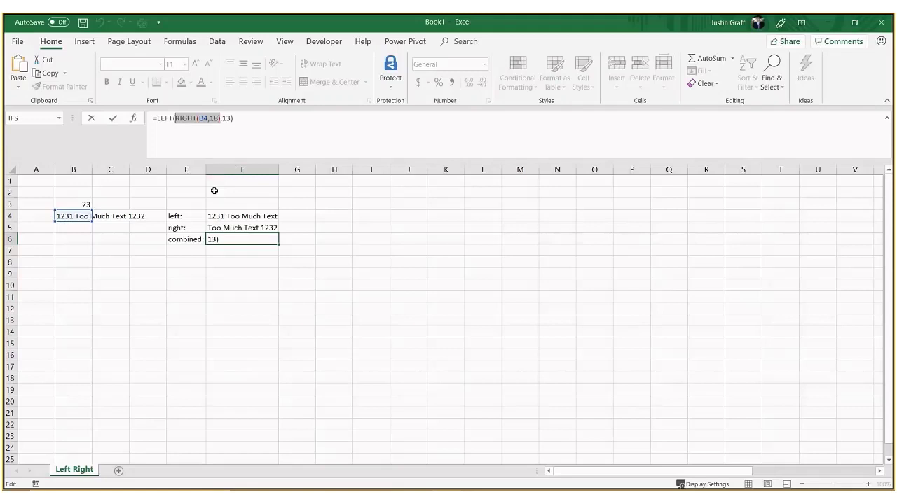
pyautogui.press('Return')
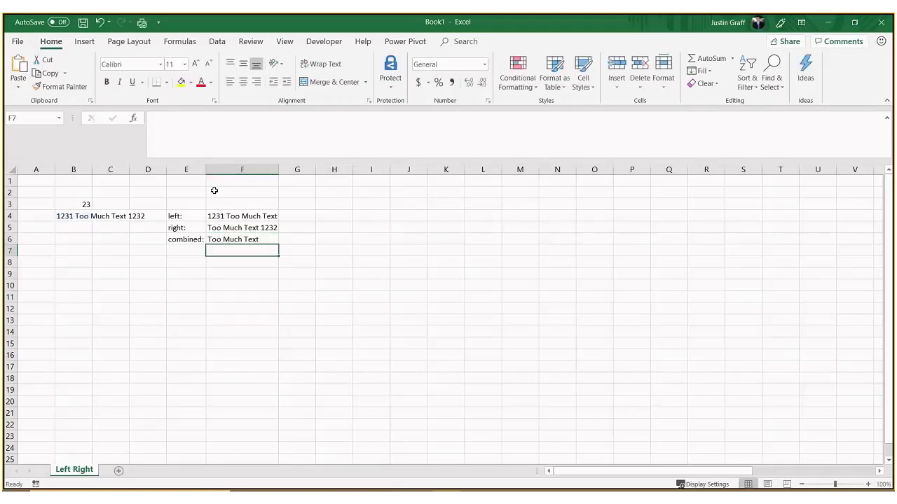
pyautogui.press('Up')
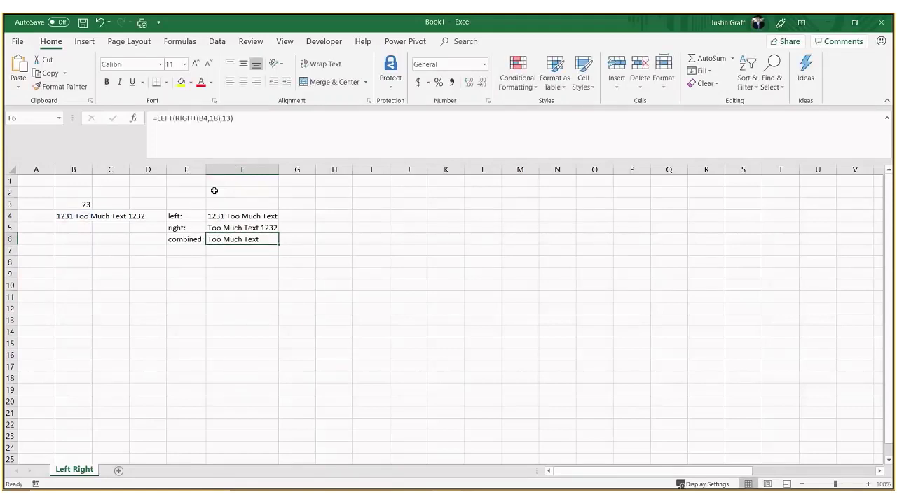